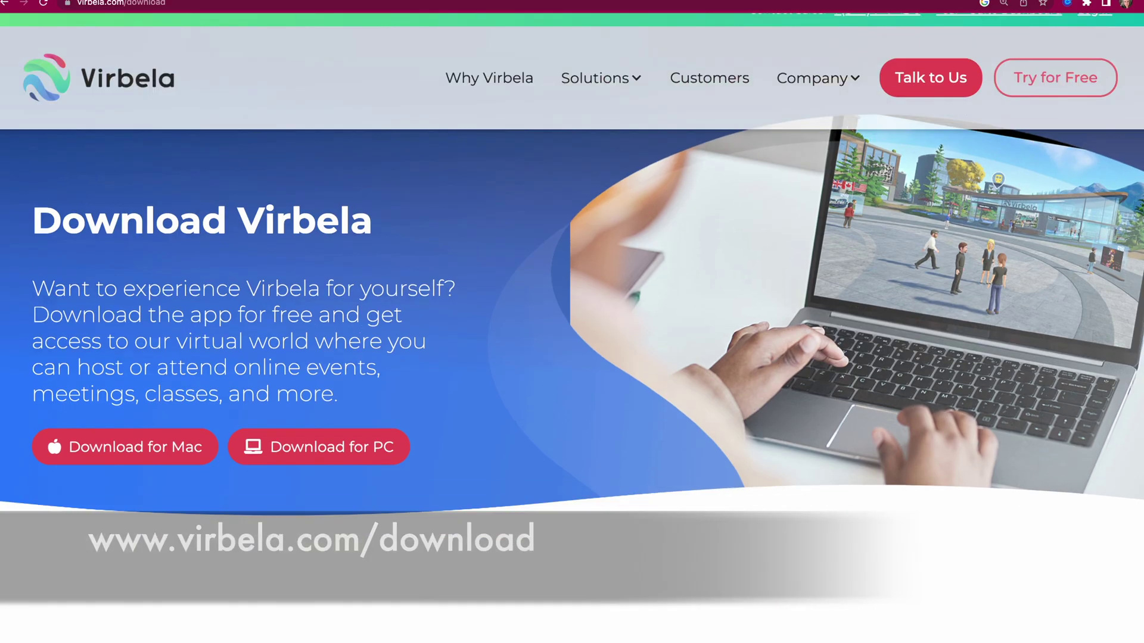
# Scroll down the Virbela site and read the Mac and PC Installation Instructions cards.
pyautogui.scroll(-10, 572, 357)
pyautogui.scroll(-2, 572, 358)
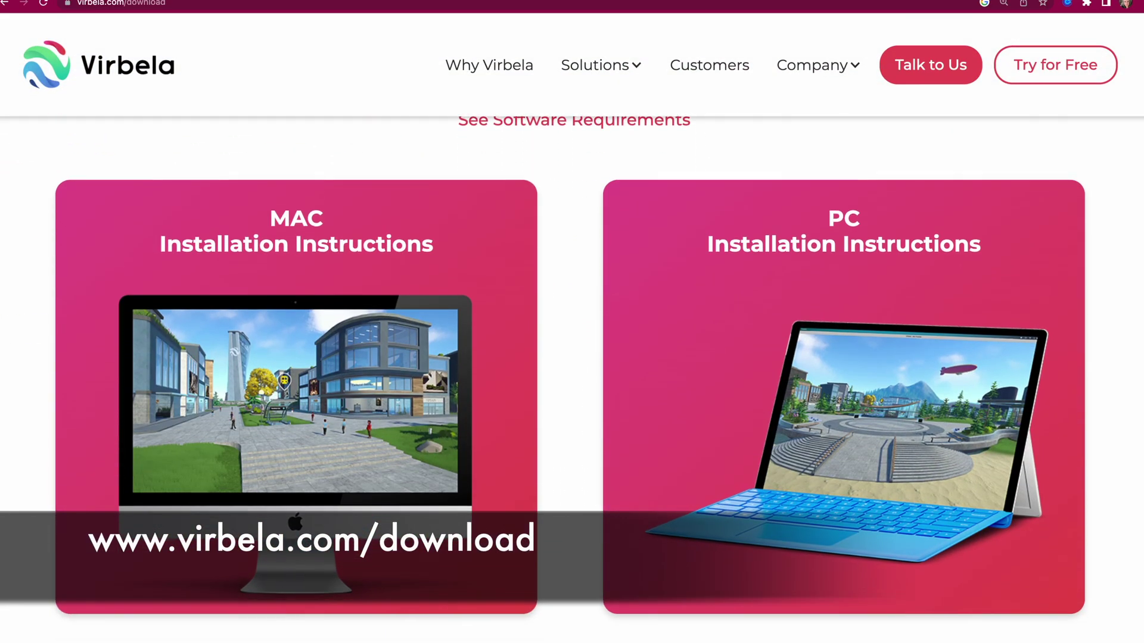
pyautogui.moveTo(531, 584)
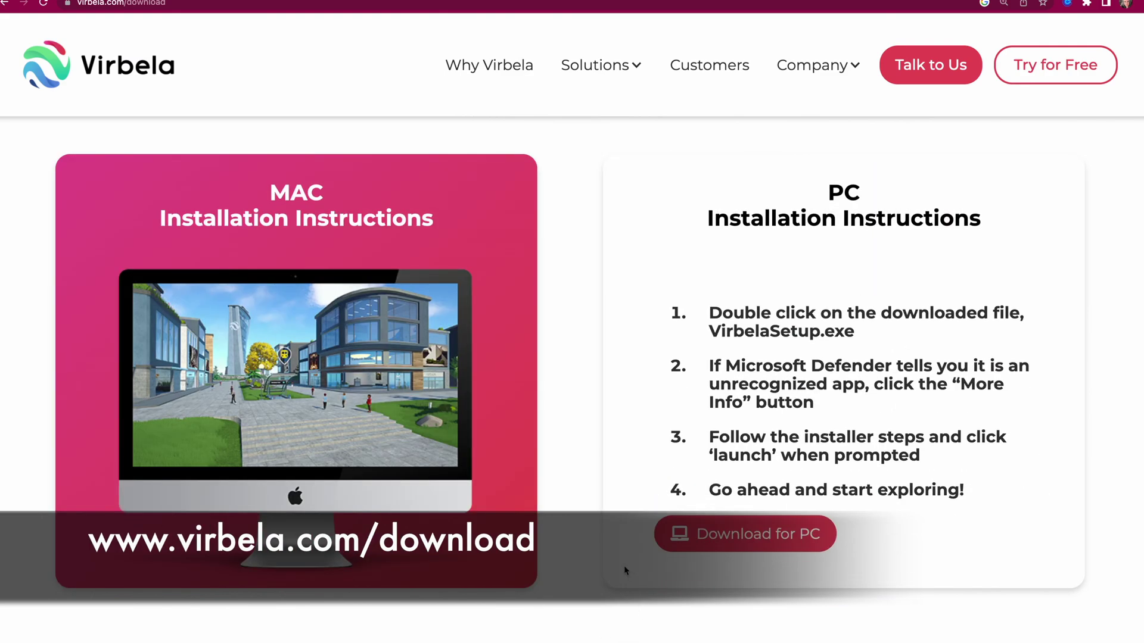
pyautogui.scroll(-3, 572, 358)
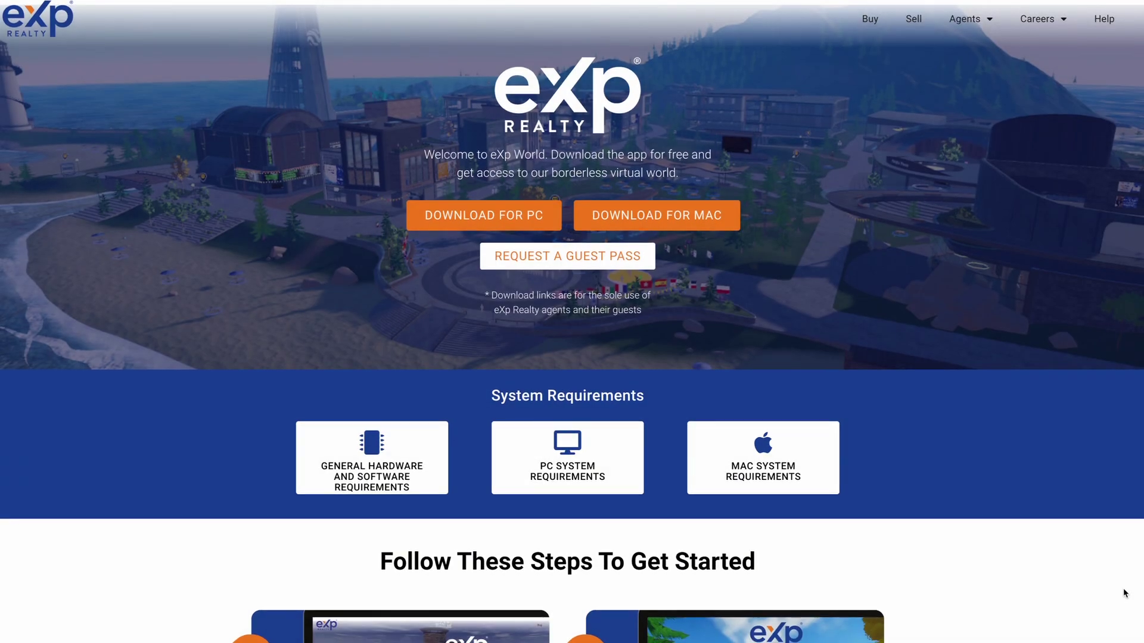
# Scroll down the eXp Realty page past the Follow These Steps cards.
pyautogui.scroll(-3, 1122, 594)
pyautogui.scroll(-5, 1125, 593)
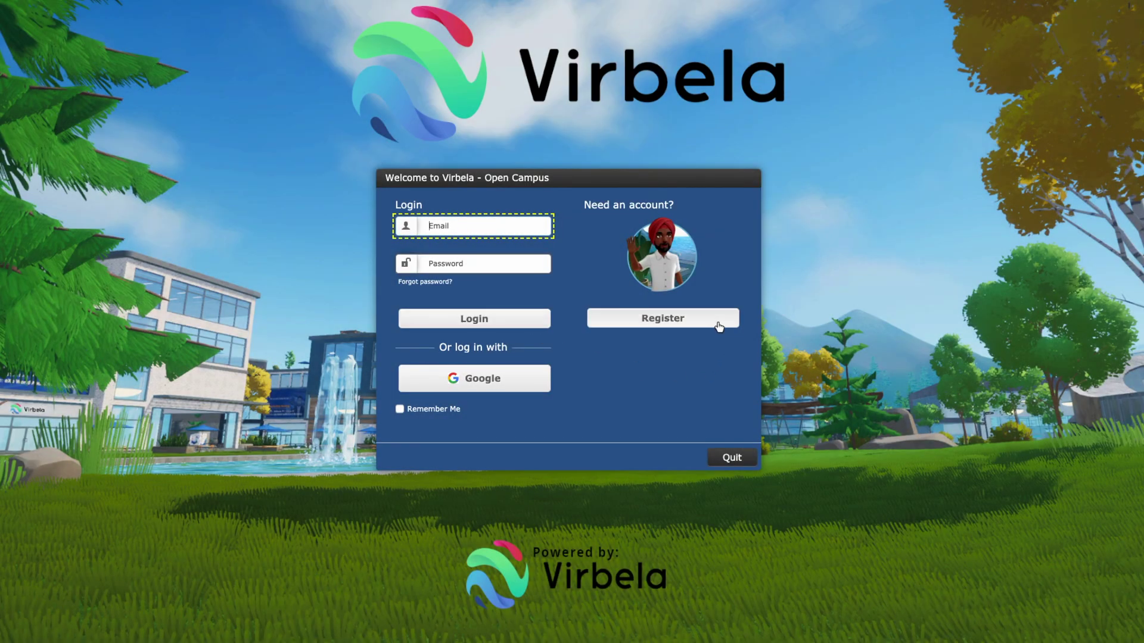
# Choose Register on the Open Campus login dialog to create a new account.
pyautogui.click(717, 326)
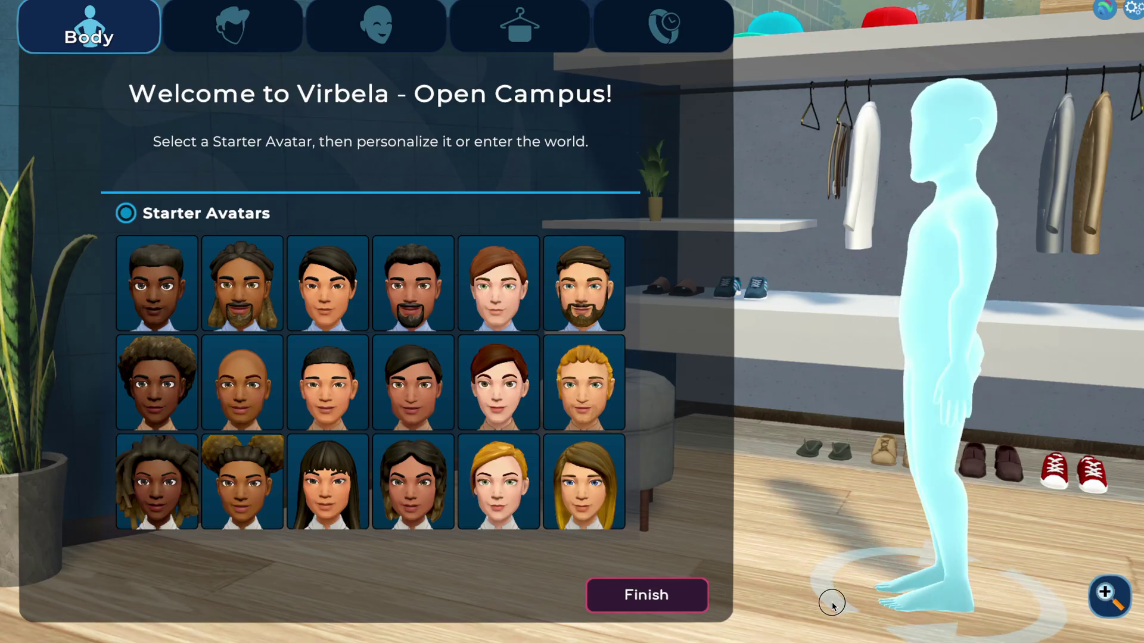
# Darken the avatar's hair colour and switch it to different jackets and neckwear.
pyautogui.moveTo(995, 573); pyautogui.dragTo(864, 611)
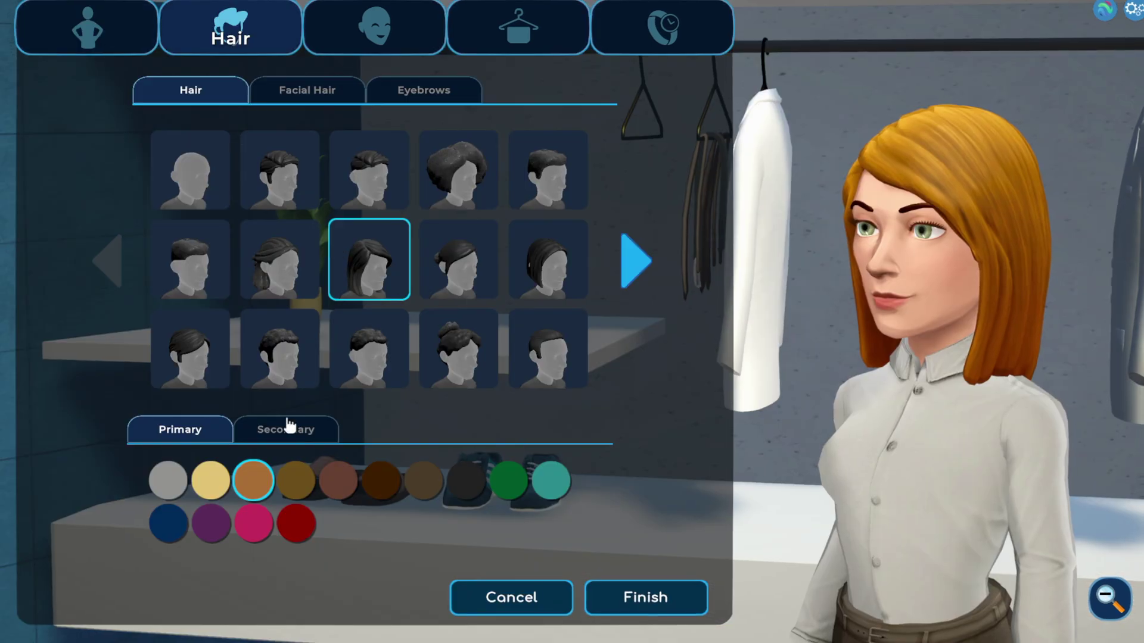
pyautogui.click(377, 478)
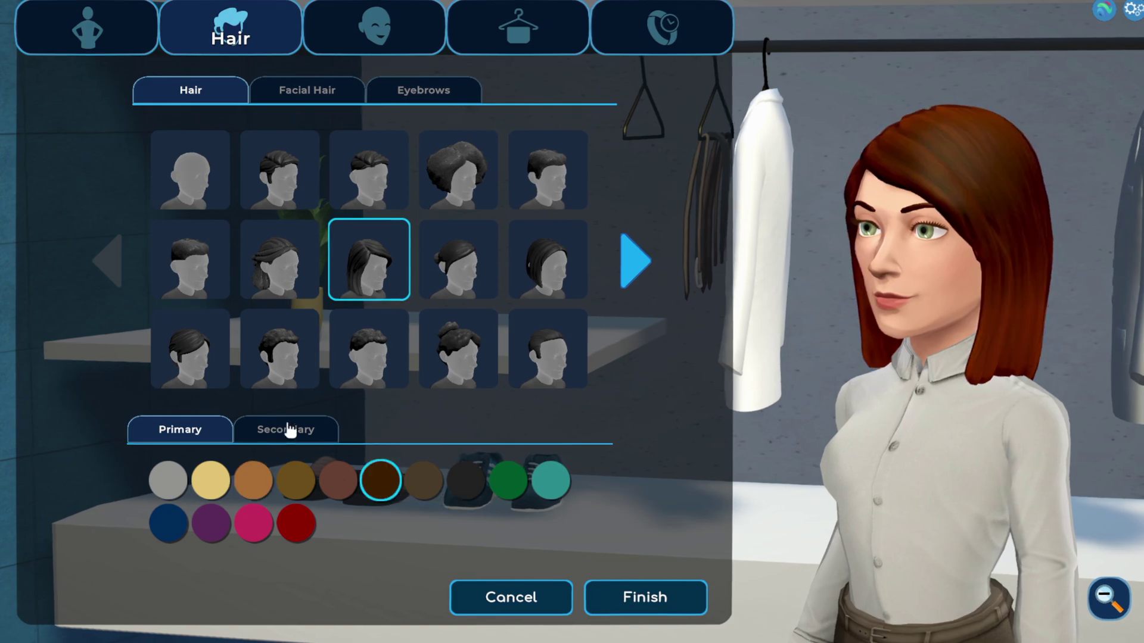
pyautogui.click(384, 367)
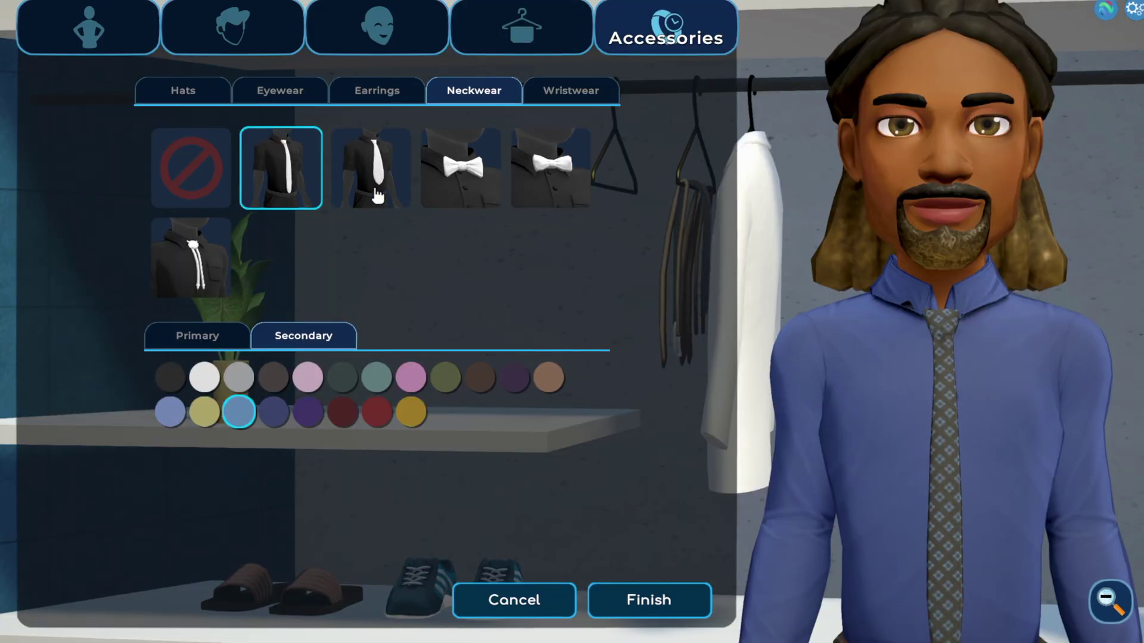
pyautogui.click(372, 183)
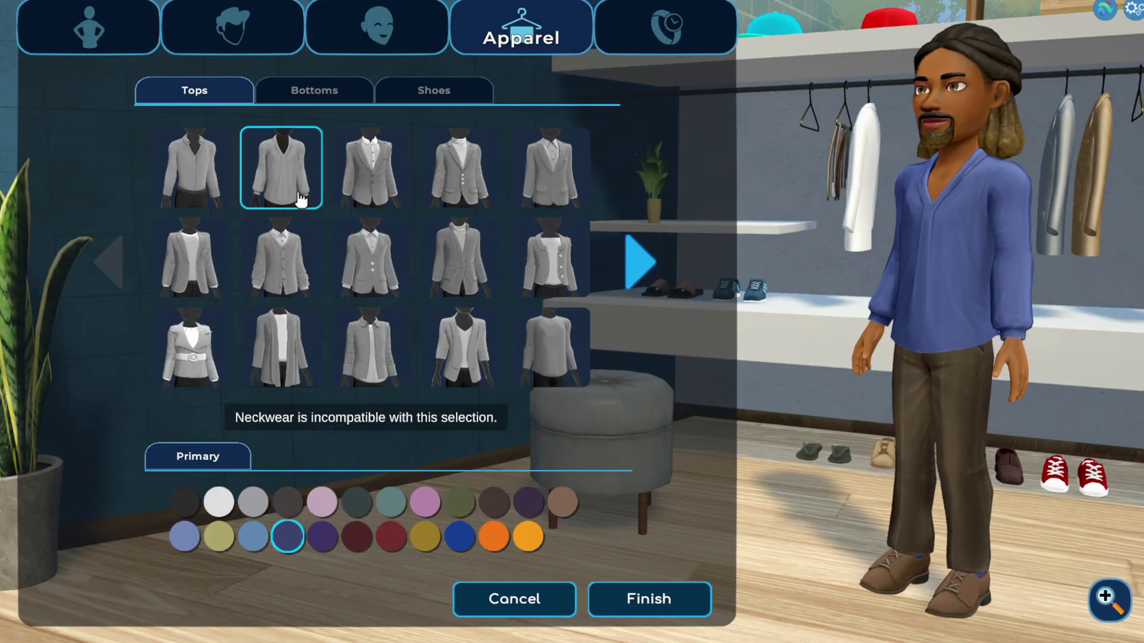
pyautogui.click(371, 167)
# Restyle the avatar's hair, trying long dreadlocks and then braids.
pyautogui.click(538, 355)
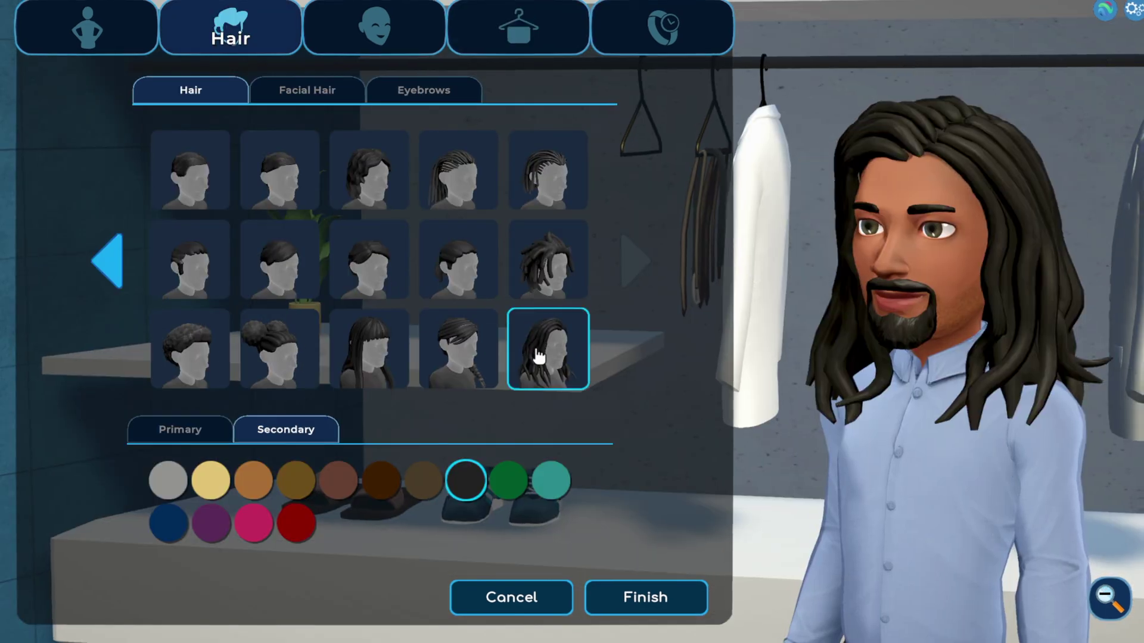
pyautogui.click(458, 206)
pyautogui.click(108, 260)
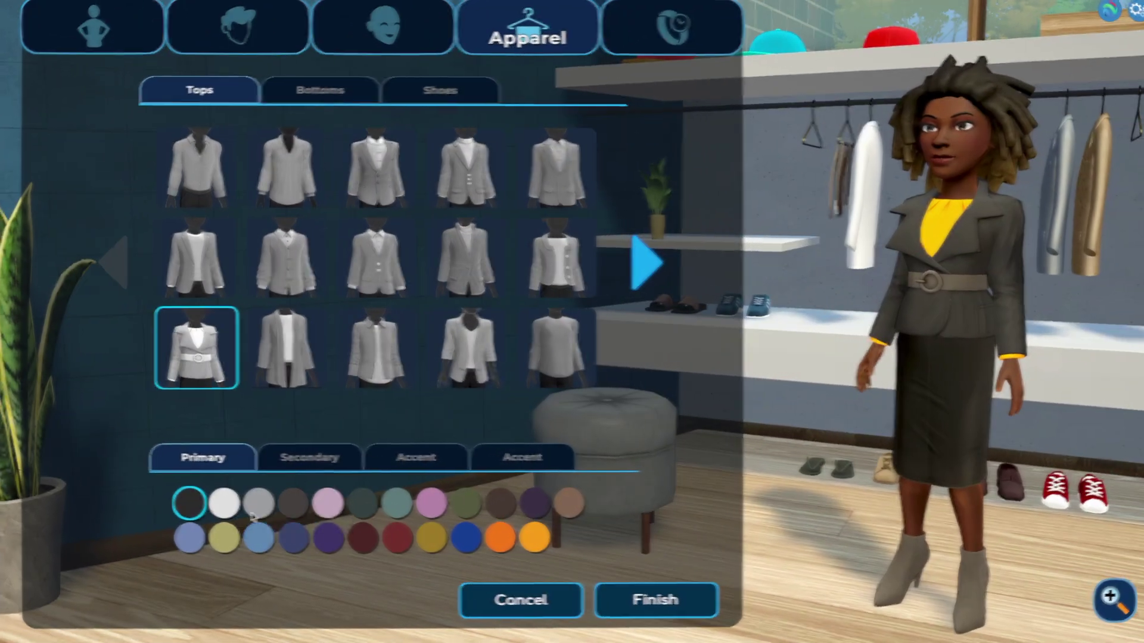
# Make the avatar's jacket Light Grey and turn the avatar to check it from each side.
pyautogui.click(262, 508)
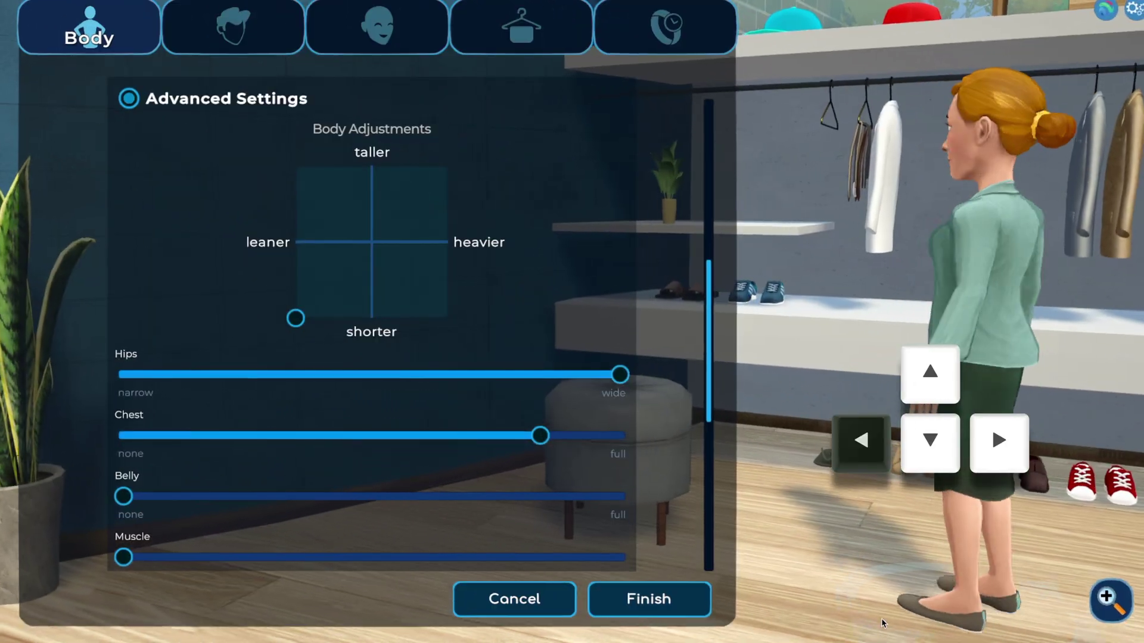
pyautogui.press('Right')
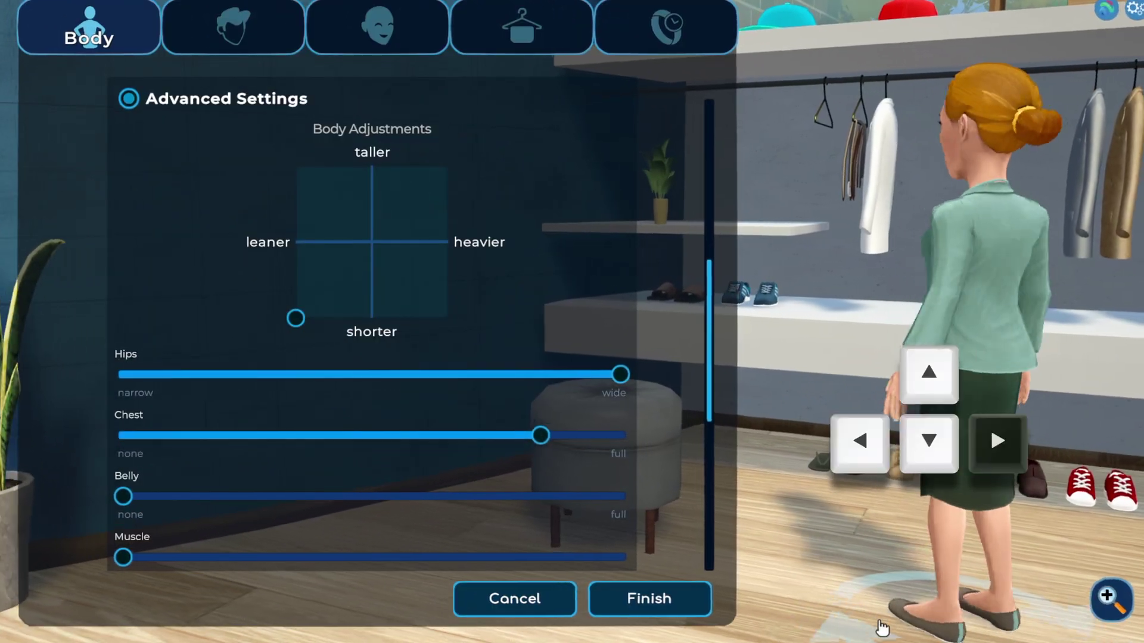
pyautogui.press('a')
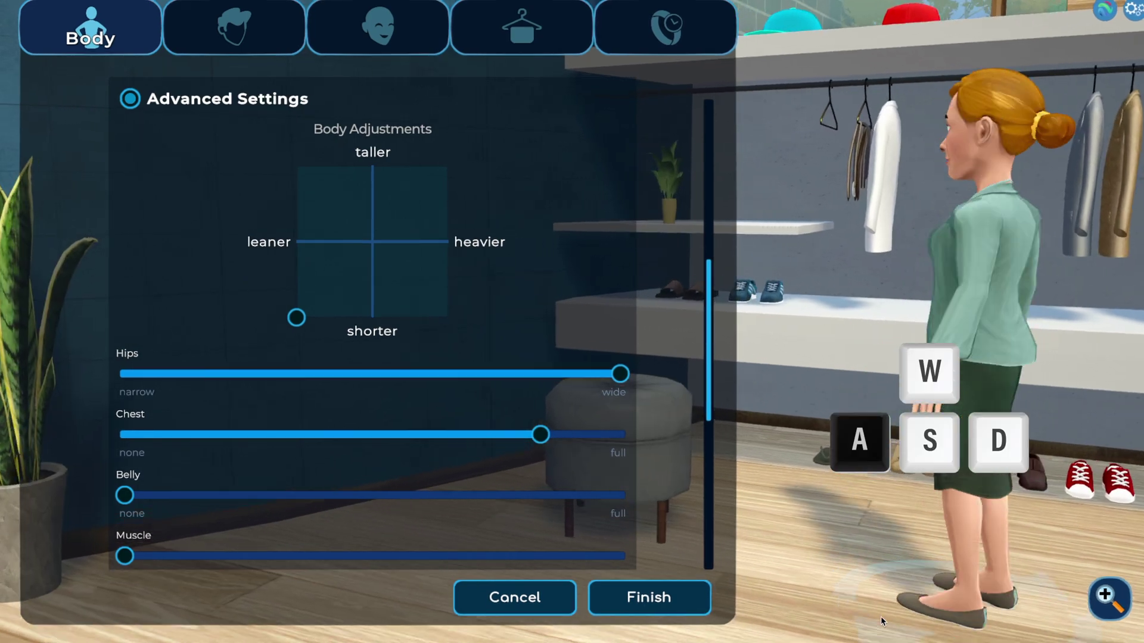
pyautogui.press('d')
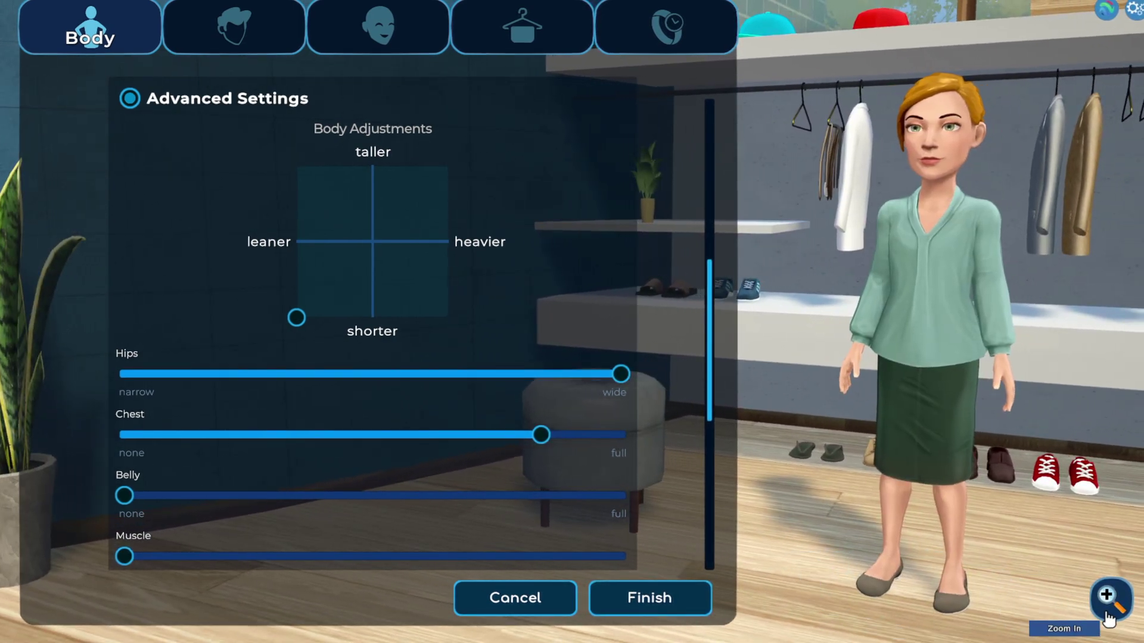
# Zoom in on the avatar, return to full-body view, and finish to enter the world.
pyautogui.click(1106, 617)
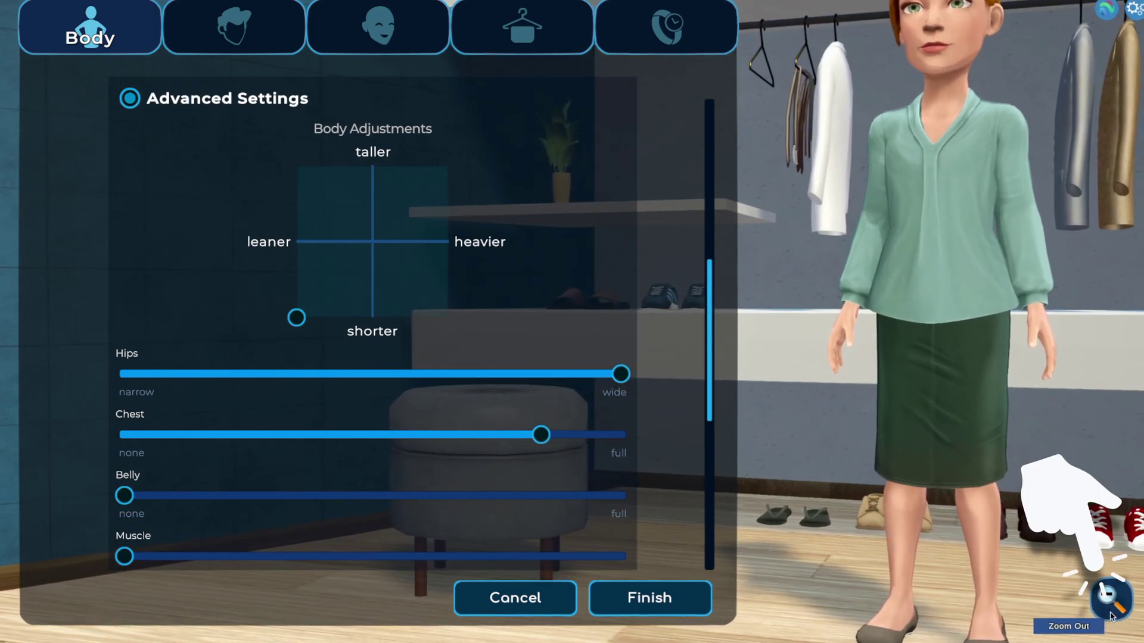
pyautogui.click(1110, 616)
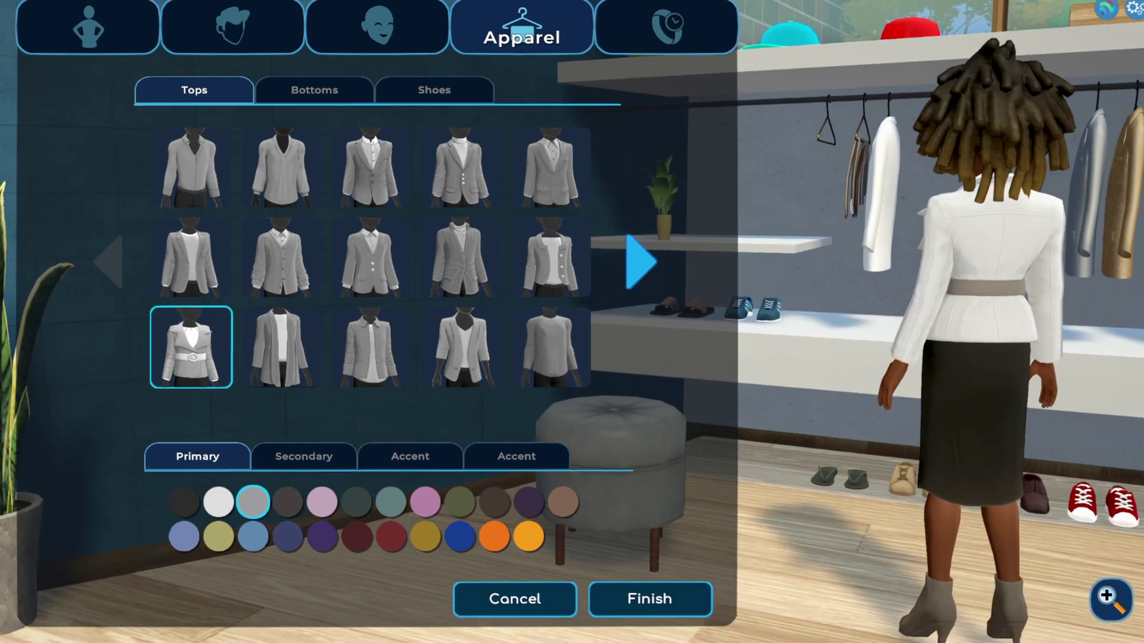
pyautogui.click(681, 596)
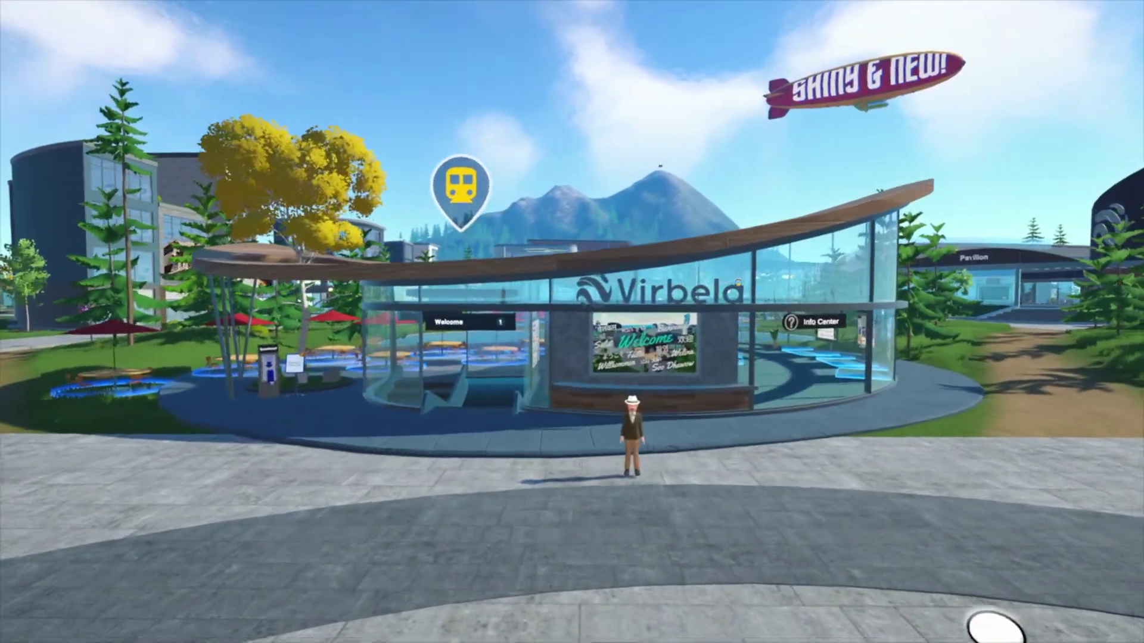
# Walk the avatar across the plaza toward the welcome building, then make it run.
pyautogui.press('Left')
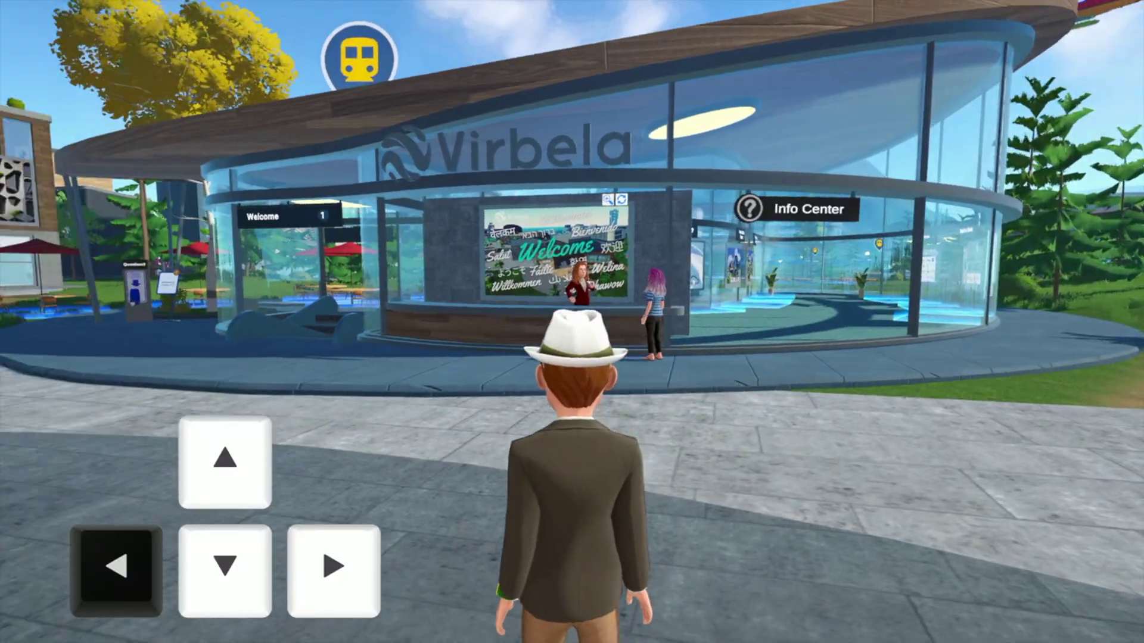
pyautogui.press('w')
pyautogui.press('d')
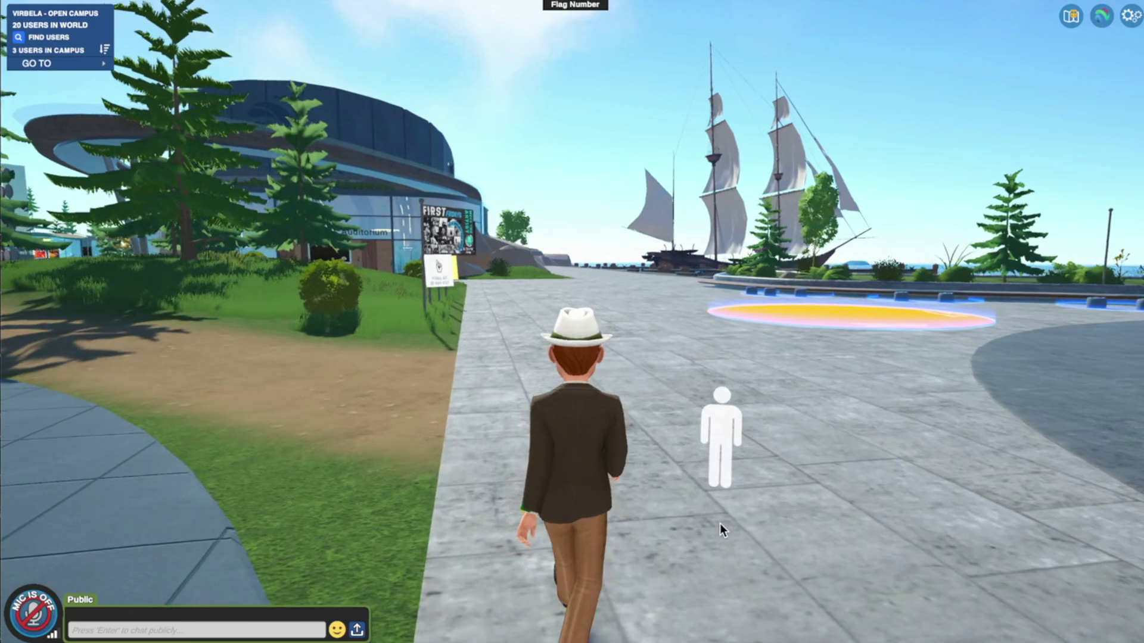
pyautogui.click(847, 472)
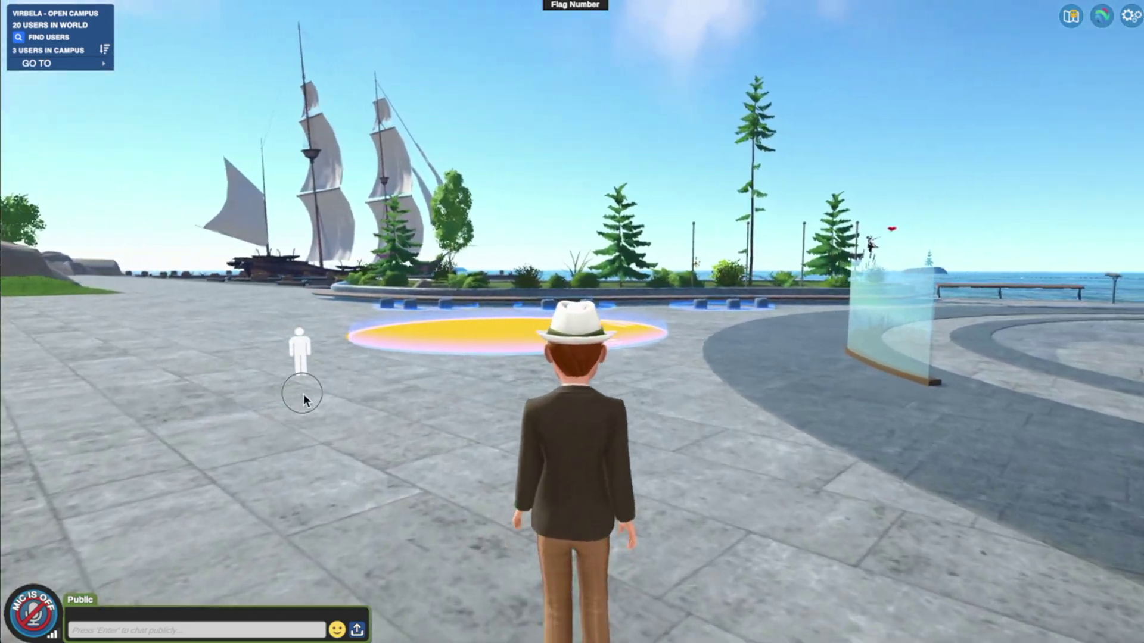
pyautogui.click(310, 395)
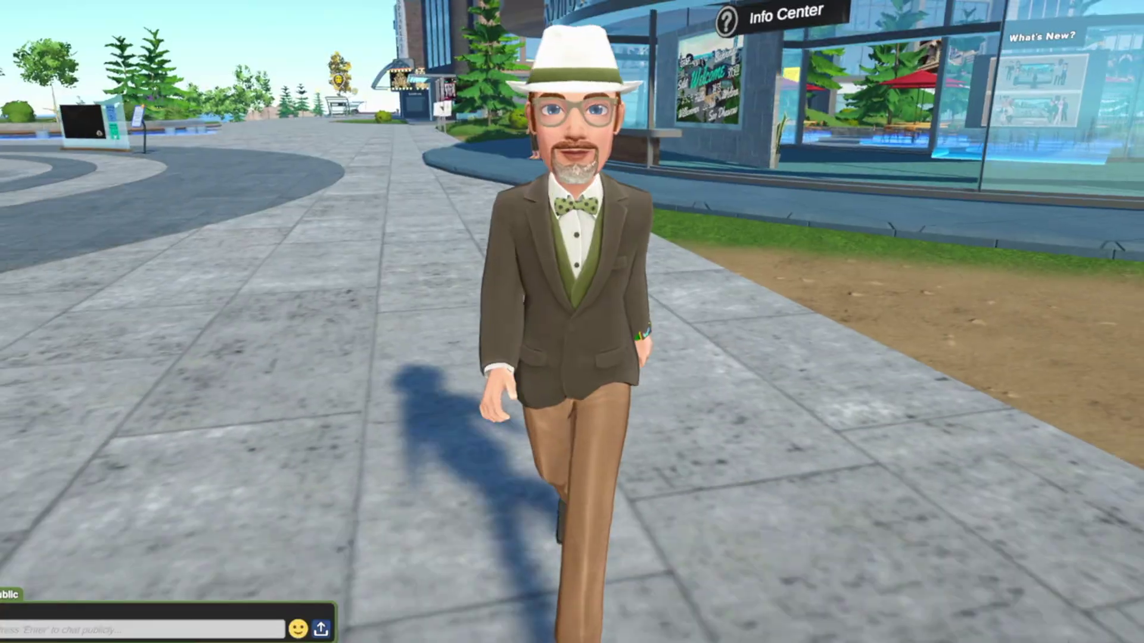
pyautogui.press('shift')
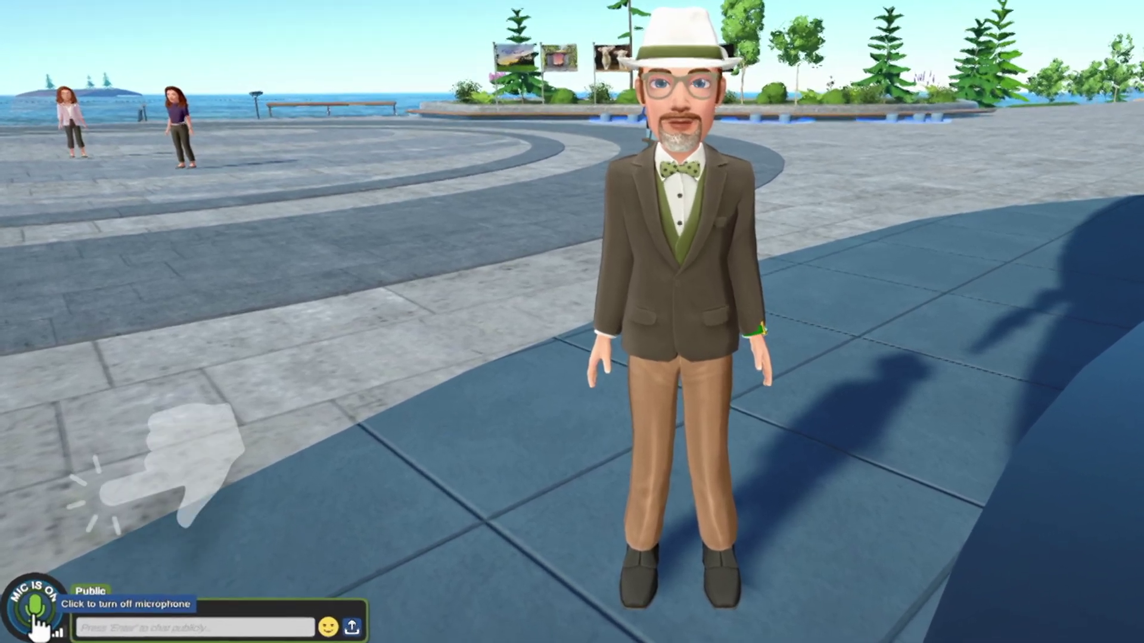
# Turn the microphone on and look around from the Welcome booth toward the plaza and ocean.
pyautogui.click(20, 620)
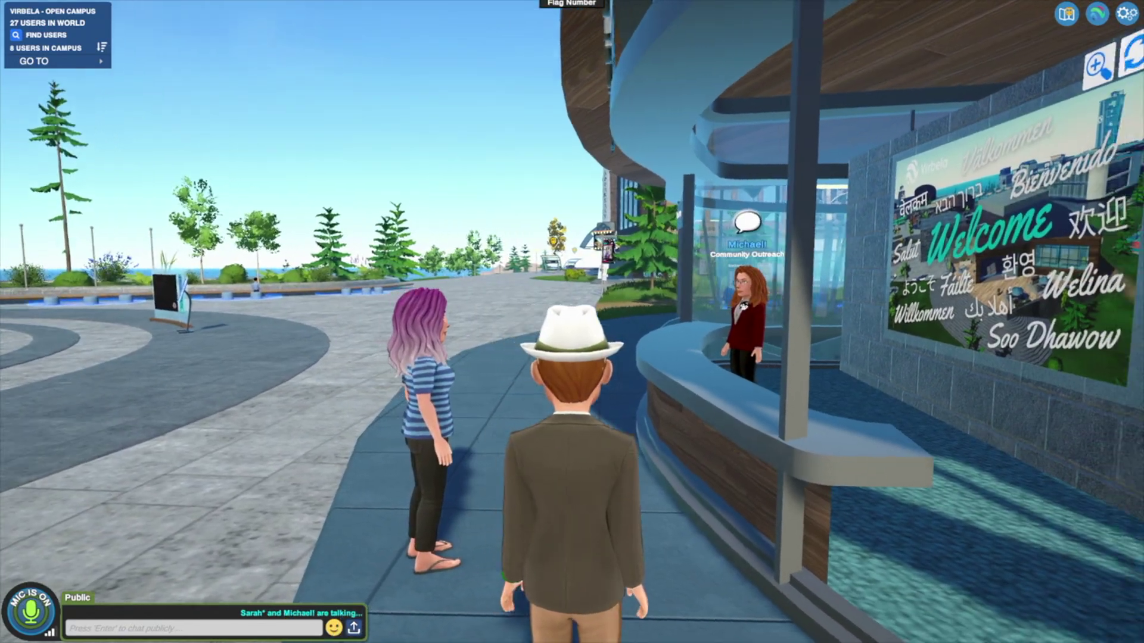
pyautogui.press('Right')
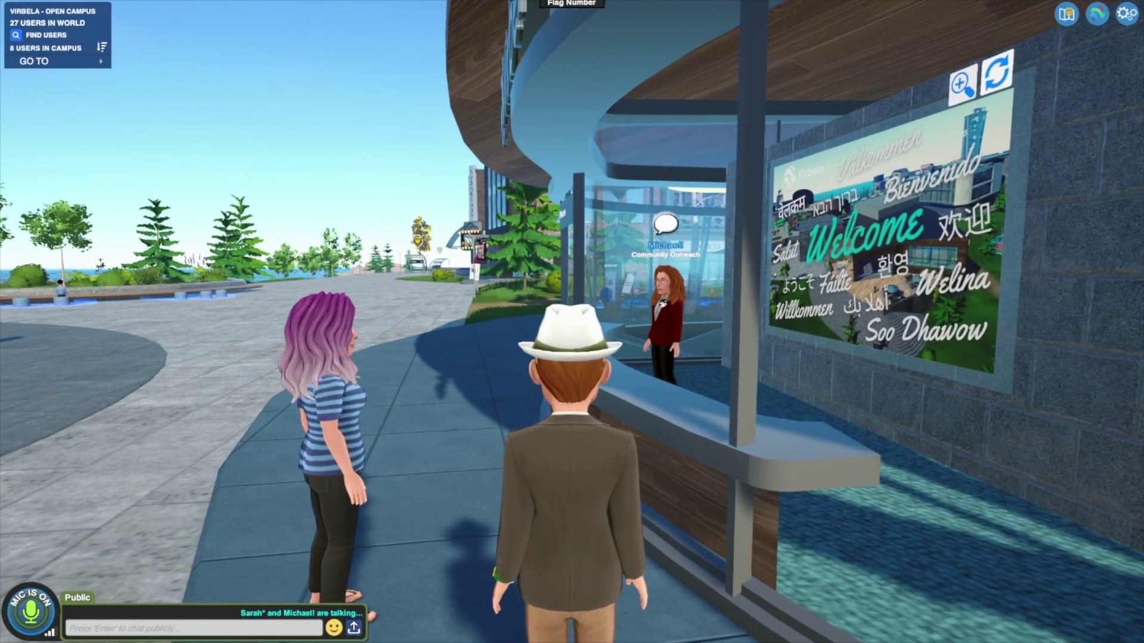
pyautogui.press('Left')
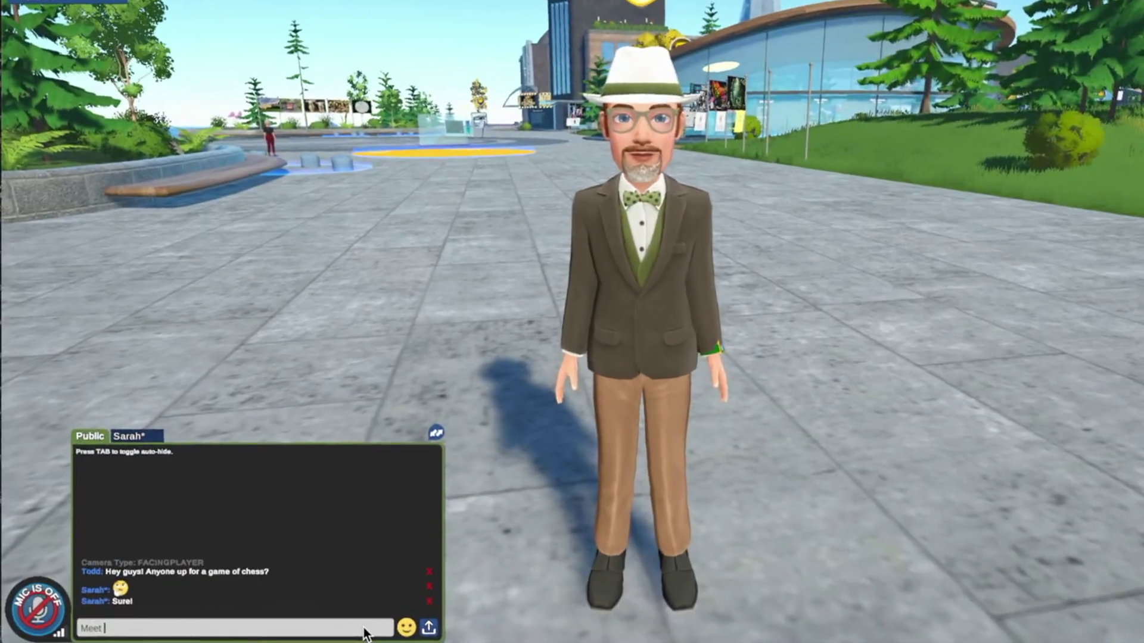
# Type 'me at the pavilion', then send 'Looking forward to our game!' in the private chat.
pyautogui.write('me at the pavilion')
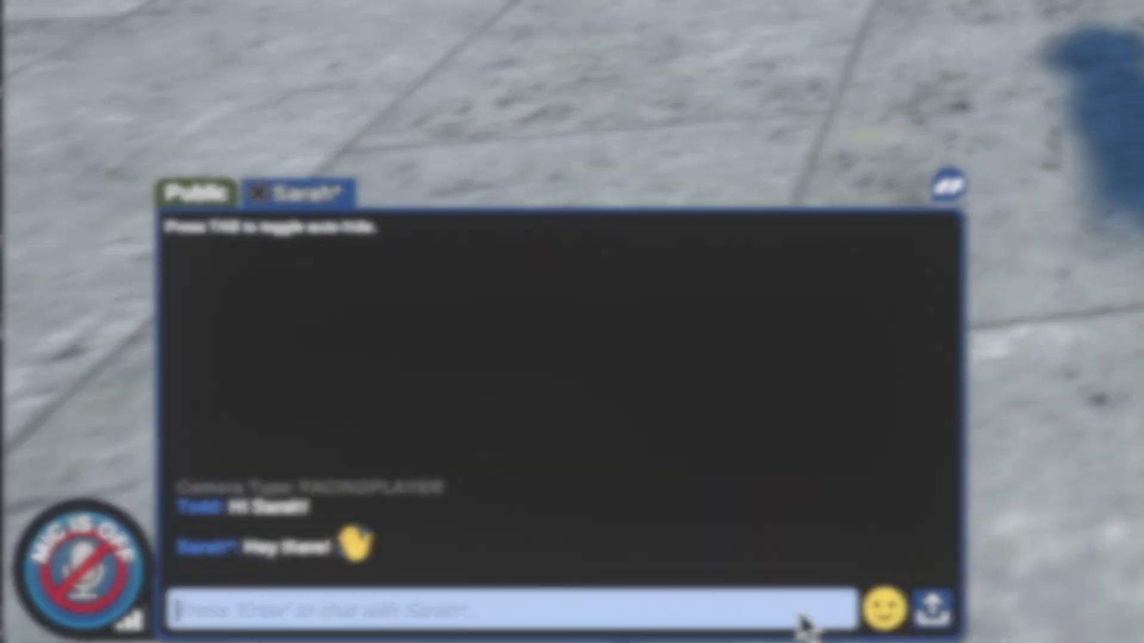
pyautogui.write('Looking forwar')
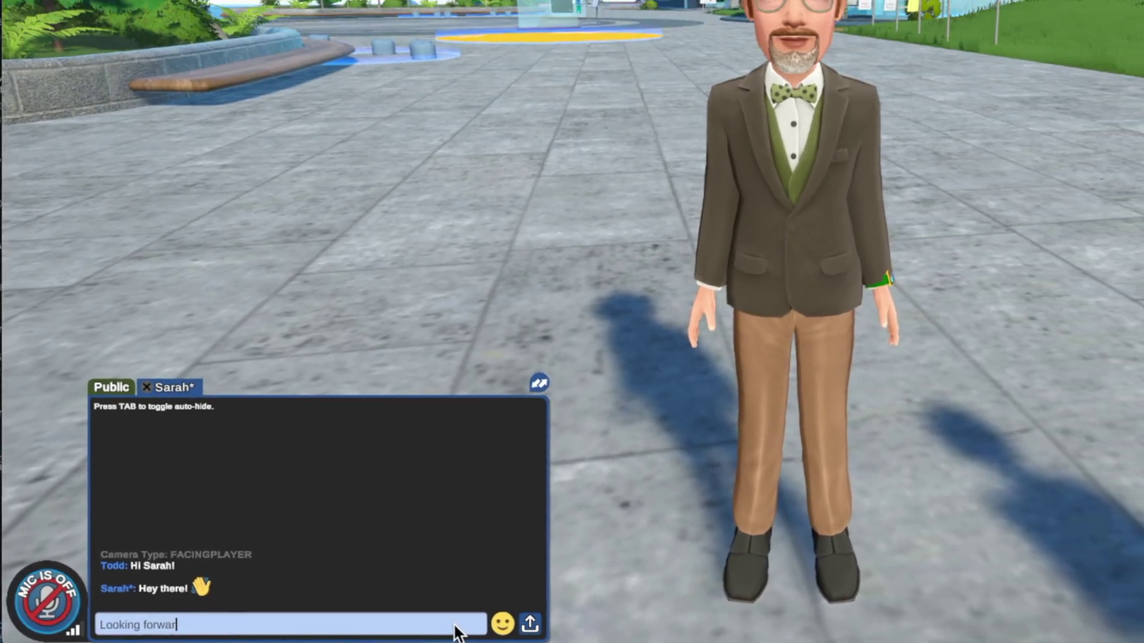
pyautogui.write('d to our game!')
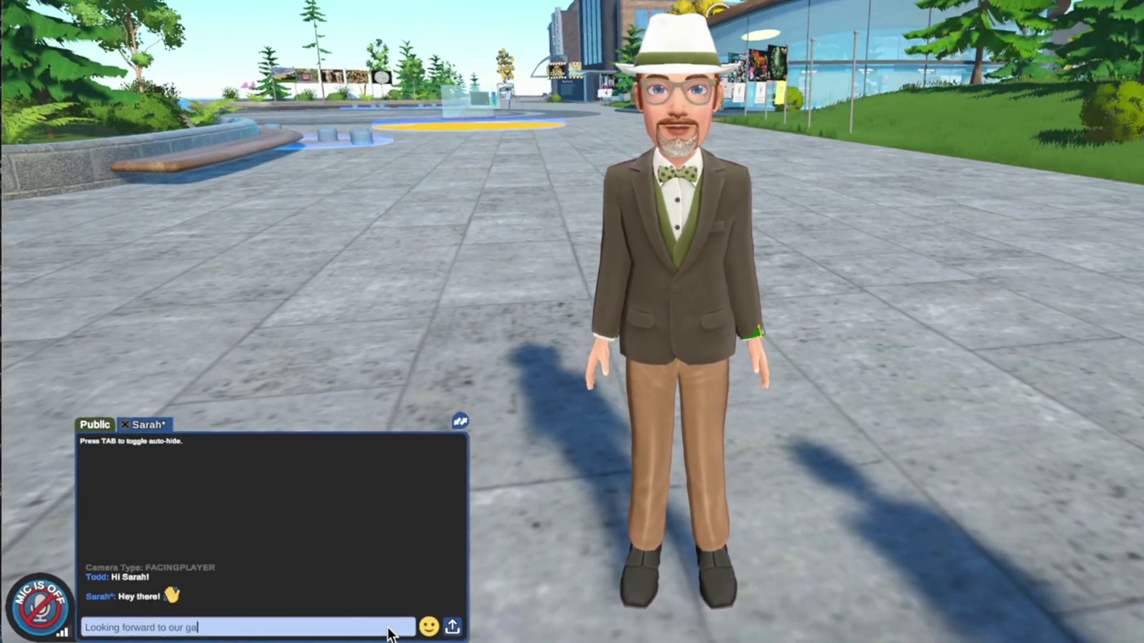
pyautogui.press('Return')
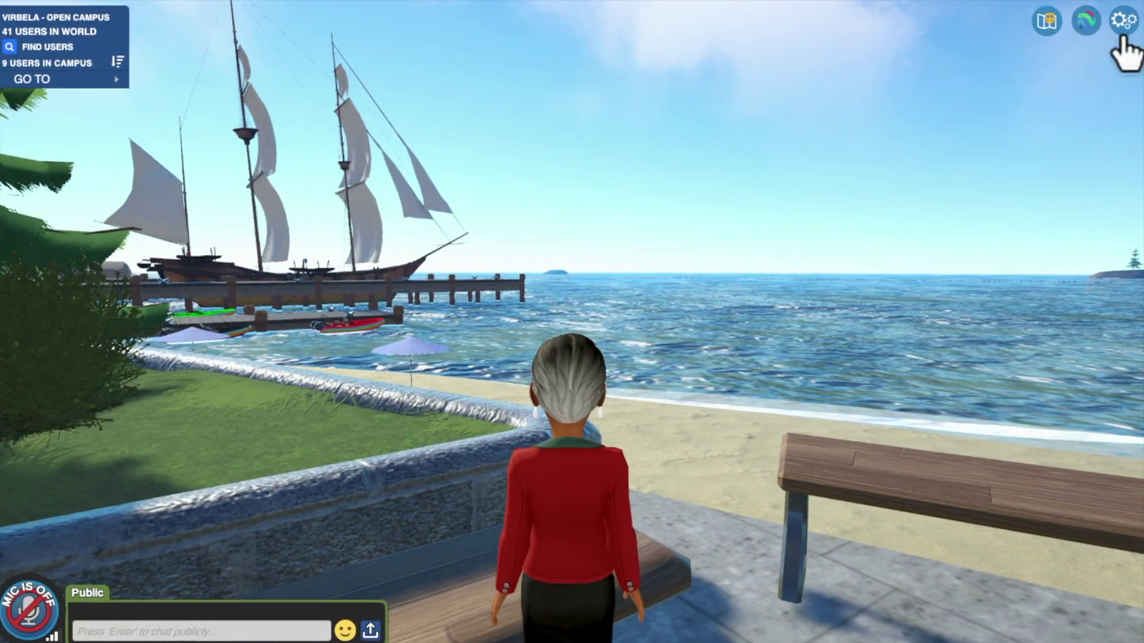
# Browse the Settings menu and GO TO room list, then bring up the Campus Map.
pyautogui.click(1121, 33)
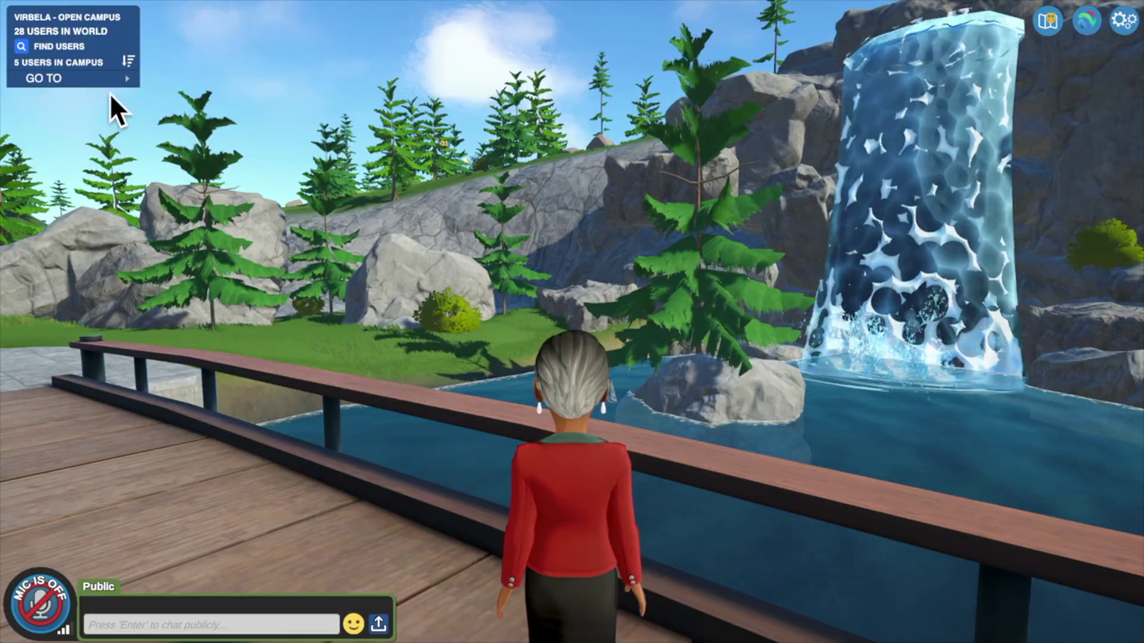
pyautogui.click(103, 88)
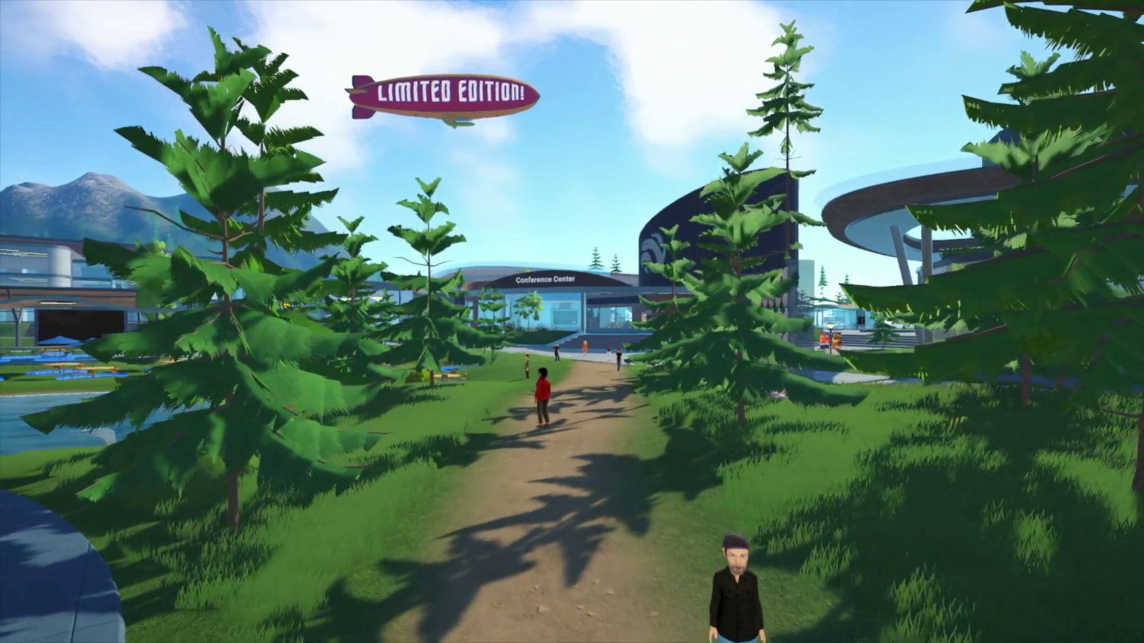
pyautogui.click(1068, 18)
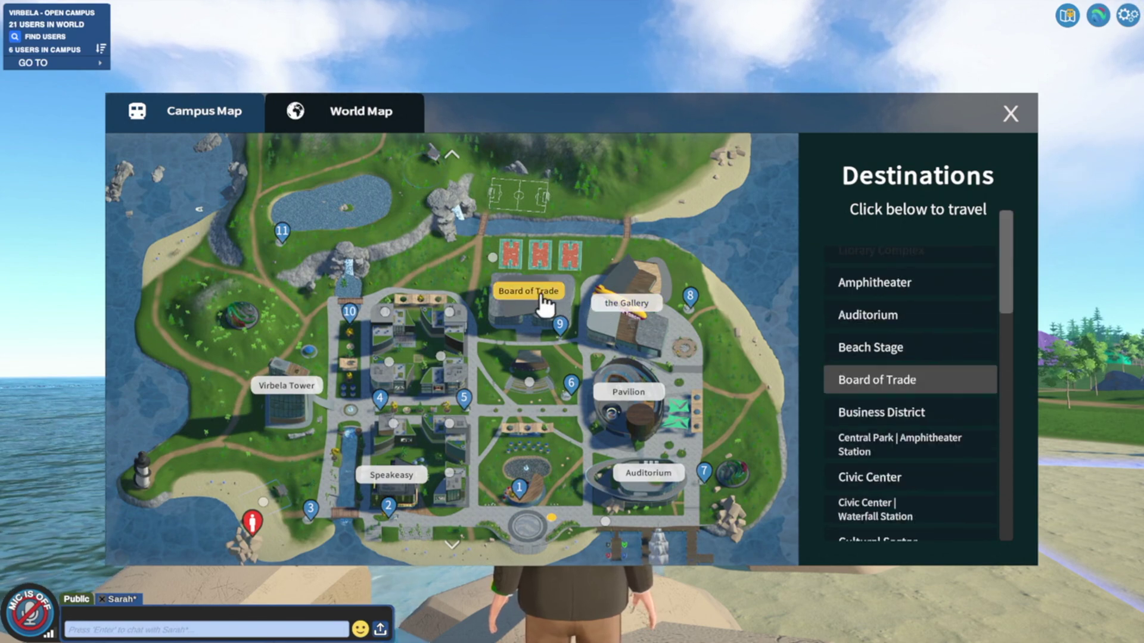
# Pan the campus map north to the mountain and back south, then view the World Map.
pyautogui.click(452, 155)
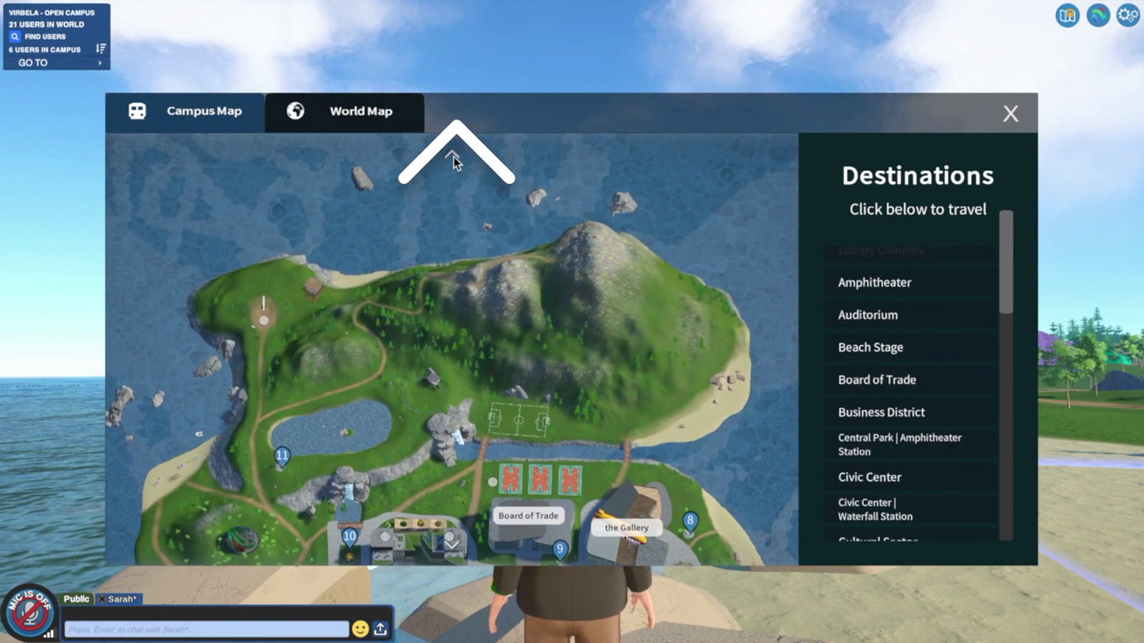
pyautogui.click(451, 544)
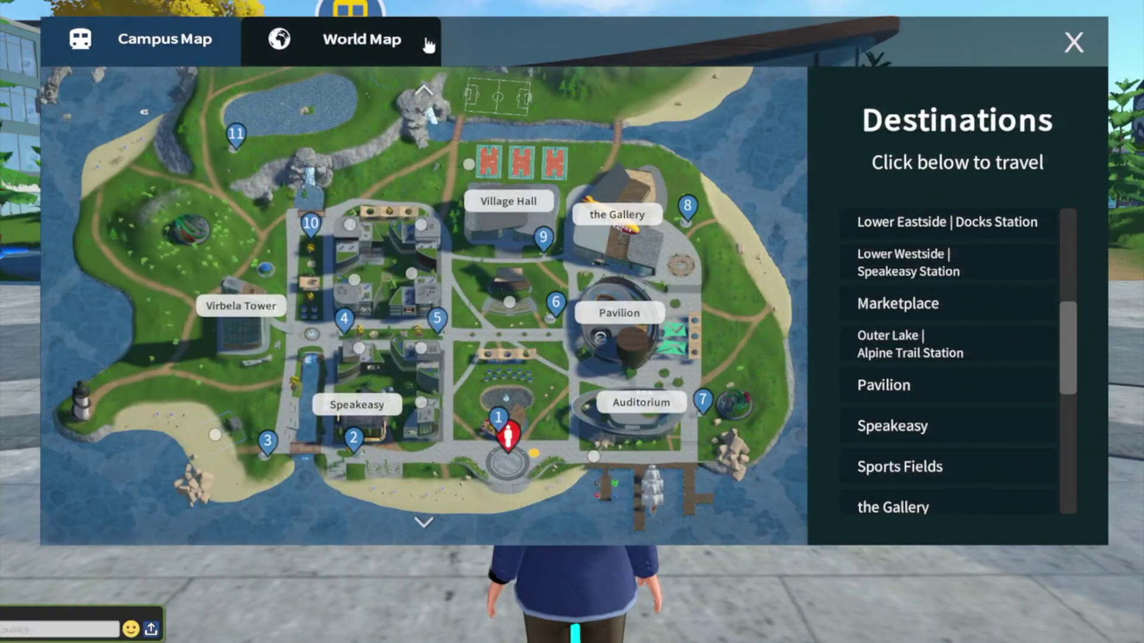
pyautogui.click(424, 35)
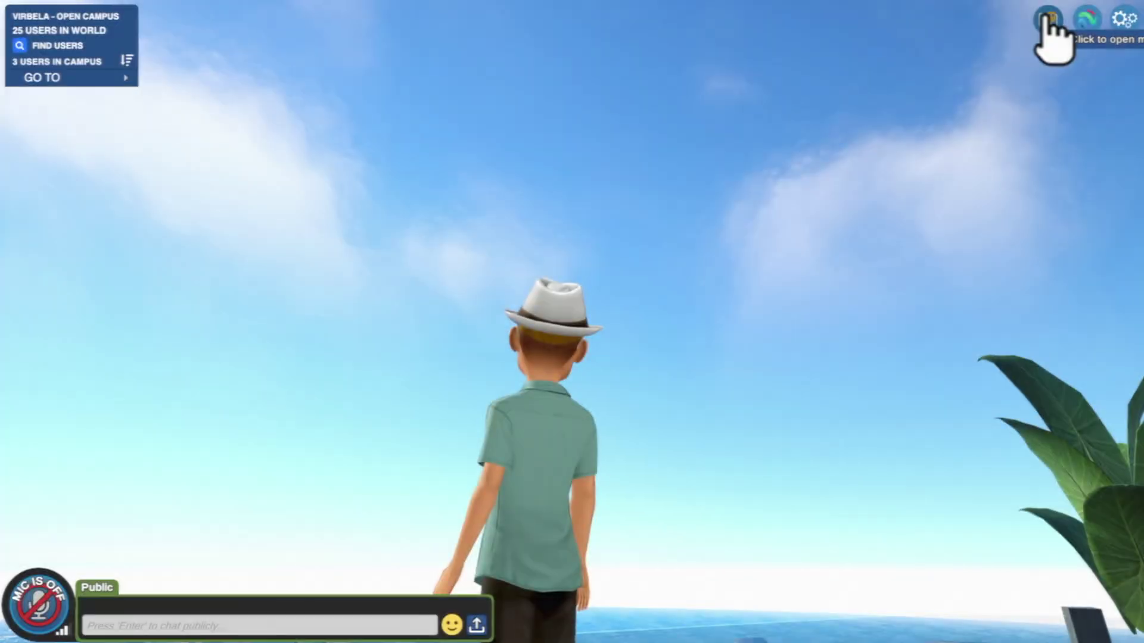
# Teleport to the Virbela Tower Westside Station via its pin on the Campus Map.
pyautogui.click(1050, 24)
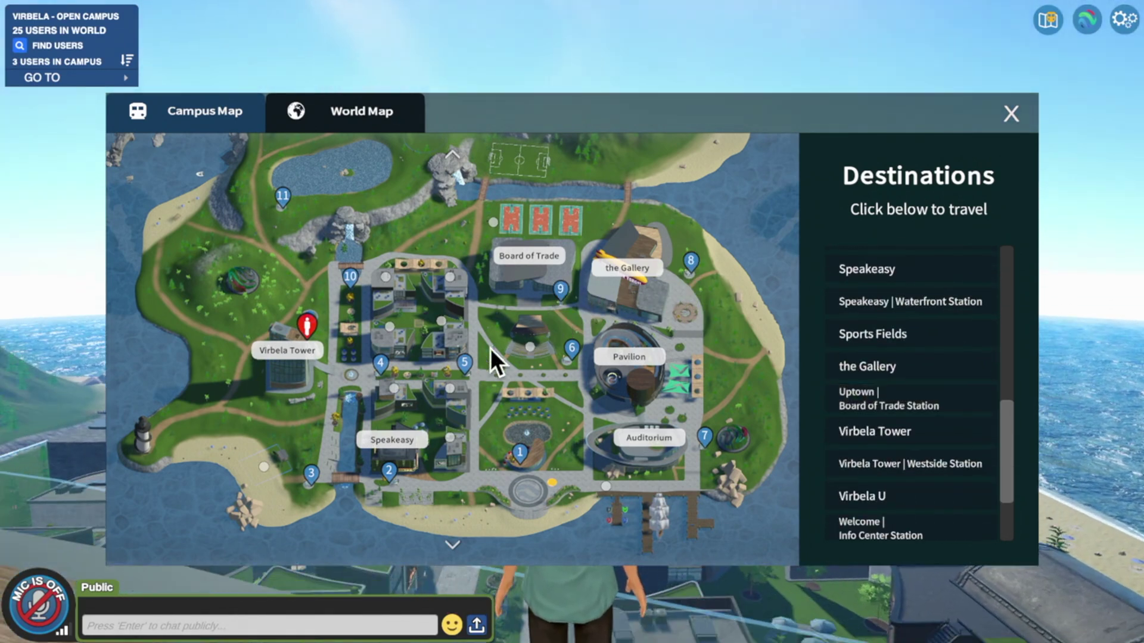
pyautogui.click(380, 363)
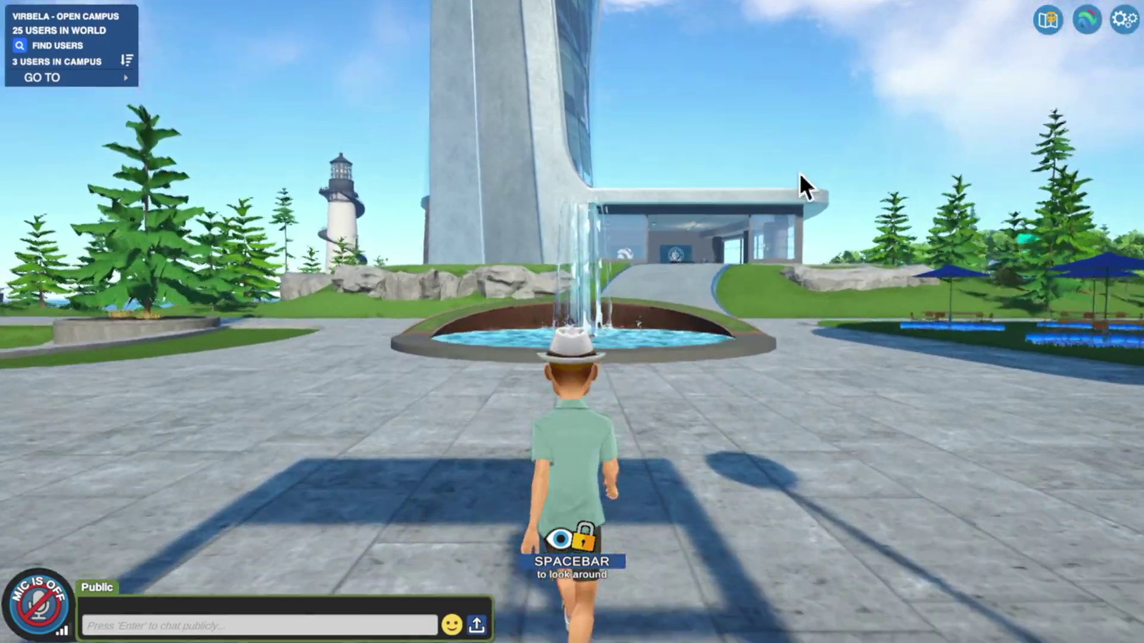